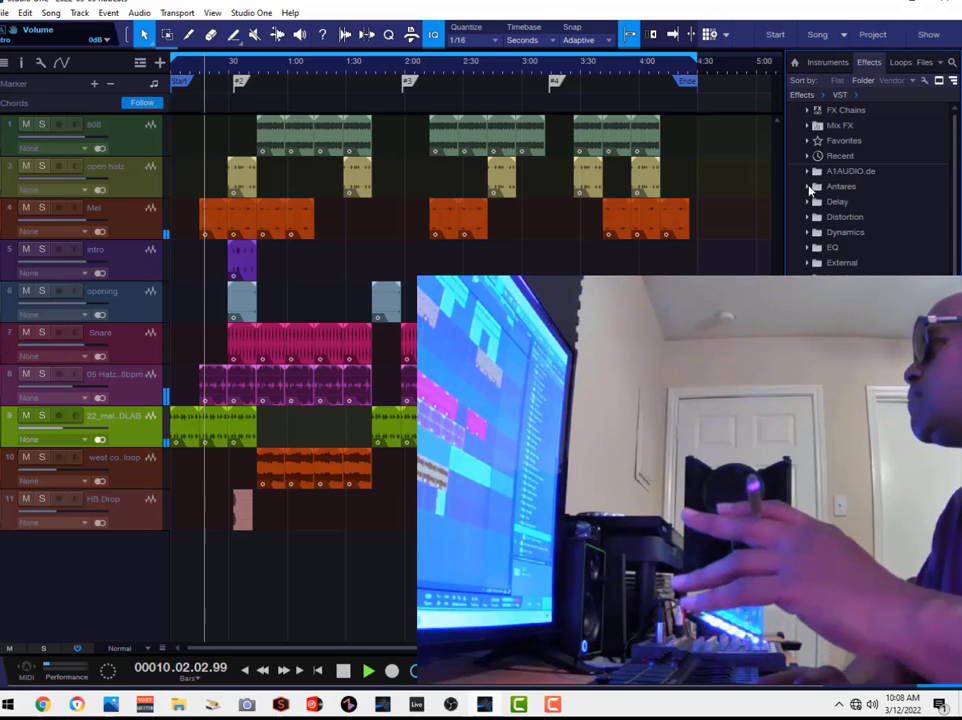
Step: Browse the Antares effects folder, switch to the instrument library and open the Roland Cloud folder
{"action": "left_click", "coordinate": [811, 188]}
{"action": "left_click", "coordinate": [810, 188]}
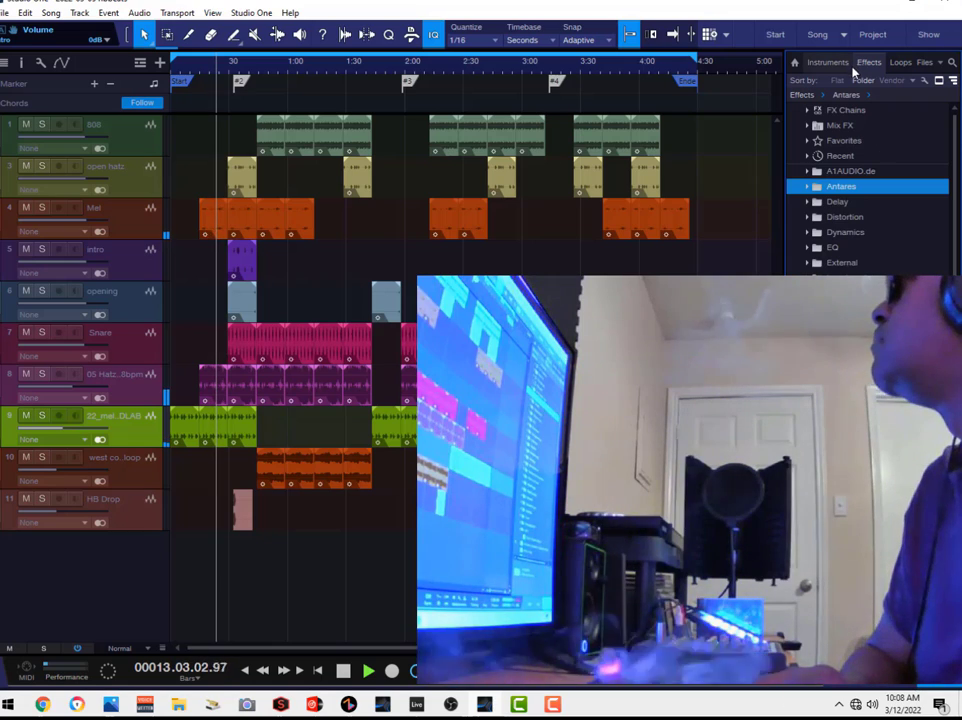
{"action": "left_click", "coordinate": [841, 63]}
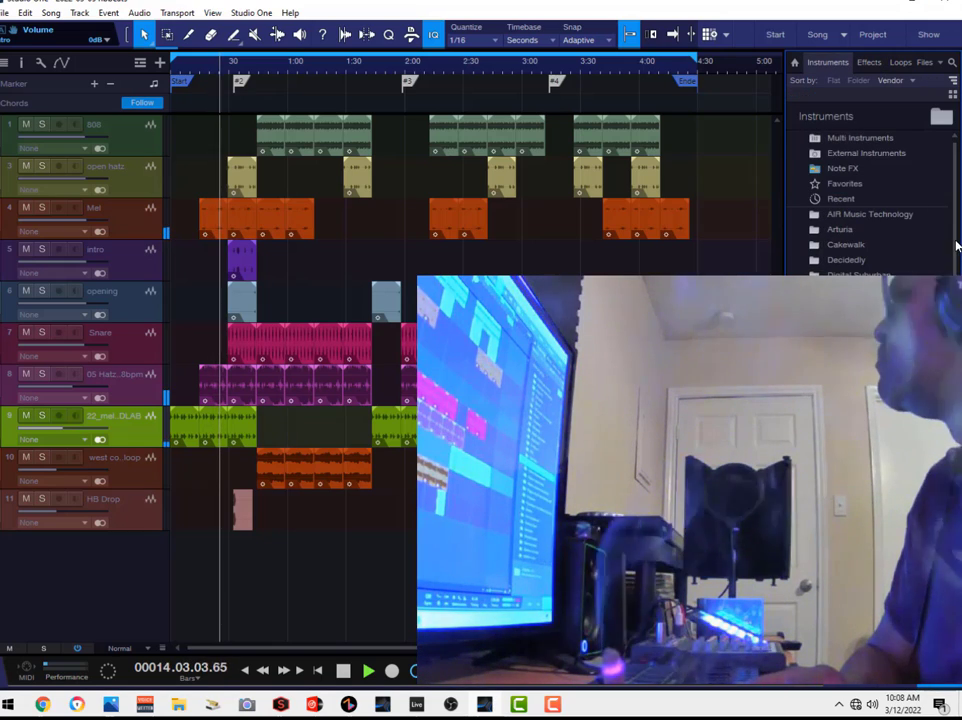
{"action": "scroll", "coordinate": [860, 200], "scroll_direction": "down", "scroll_amount": 3}
{"action": "left_click", "coordinate": [850, 264]}
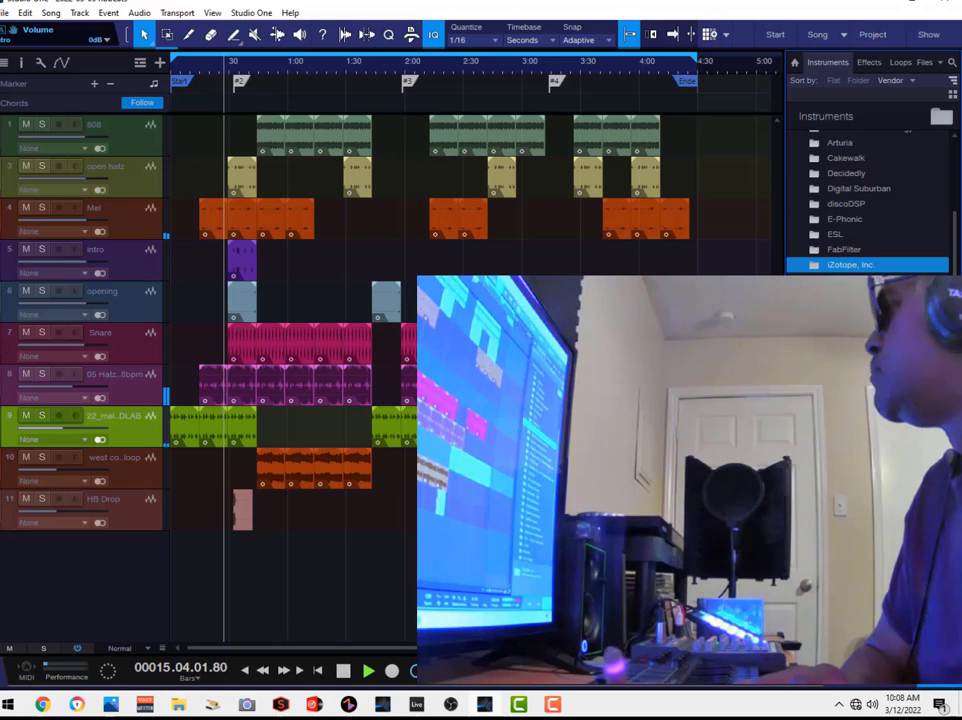
{"action": "double_click", "coordinate": [850, 340]}
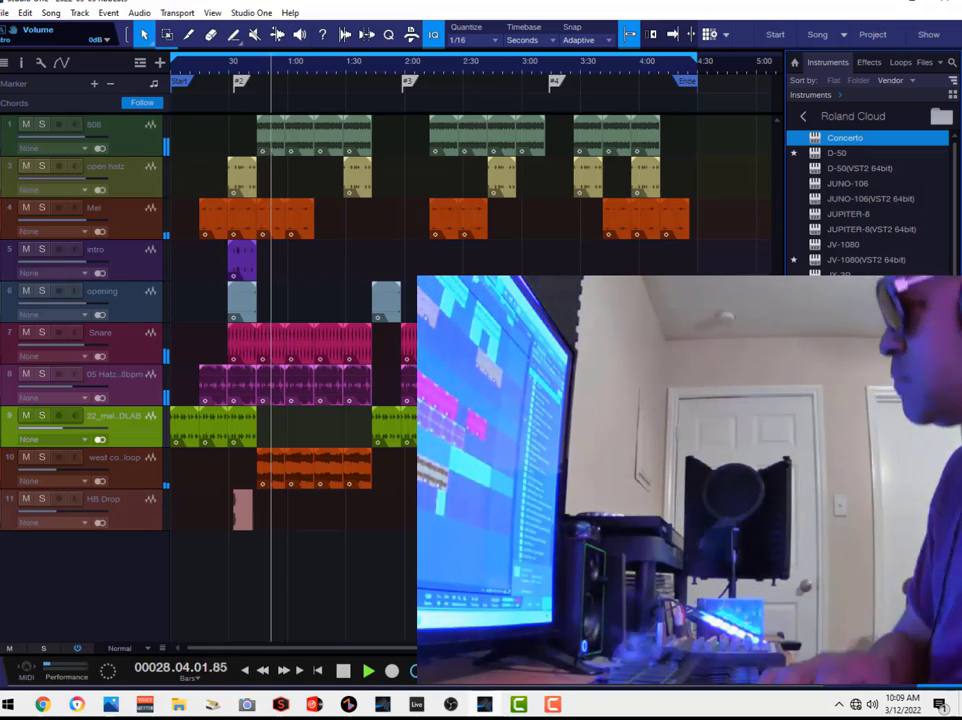
Step: Raise the L-Band gain of the Main channel's Multiband Dynamics insert to 1.44 dB and close the plug-in
{"action": "left_click", "coordinate": [898, 687]}
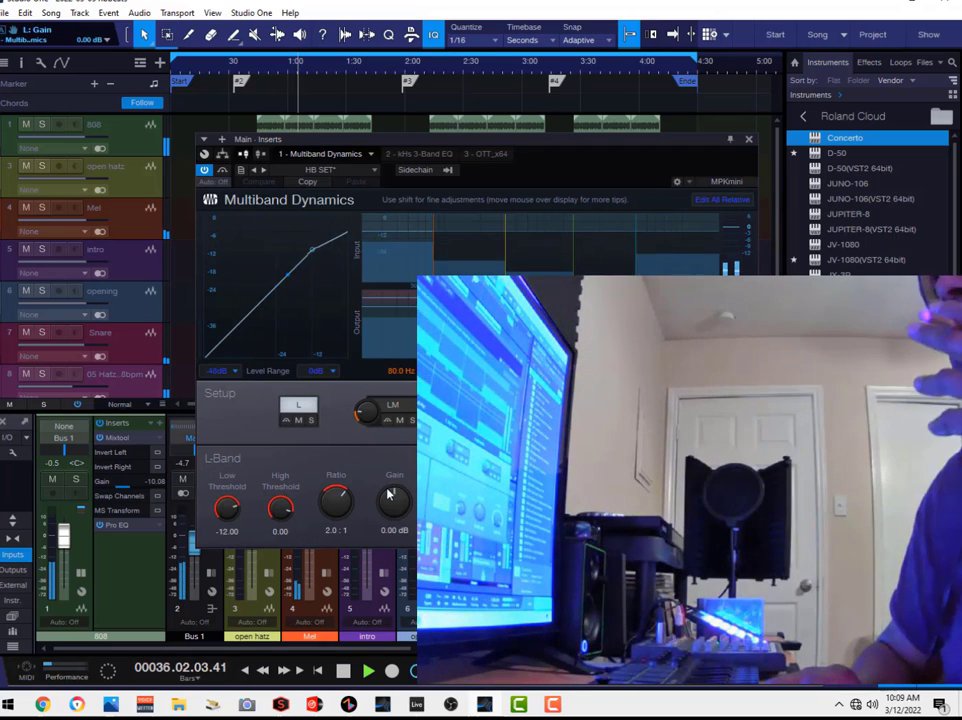
{"action": "mouse_move", "coordinate": [390, 494]}
{"action": "left_mouse_down"}
{"action": "mouse_move", "coordinate": [390, 486]}
{"action": "mouse_move", "coordinate": [391, 505]}
{"action": "left_mouse_up"}
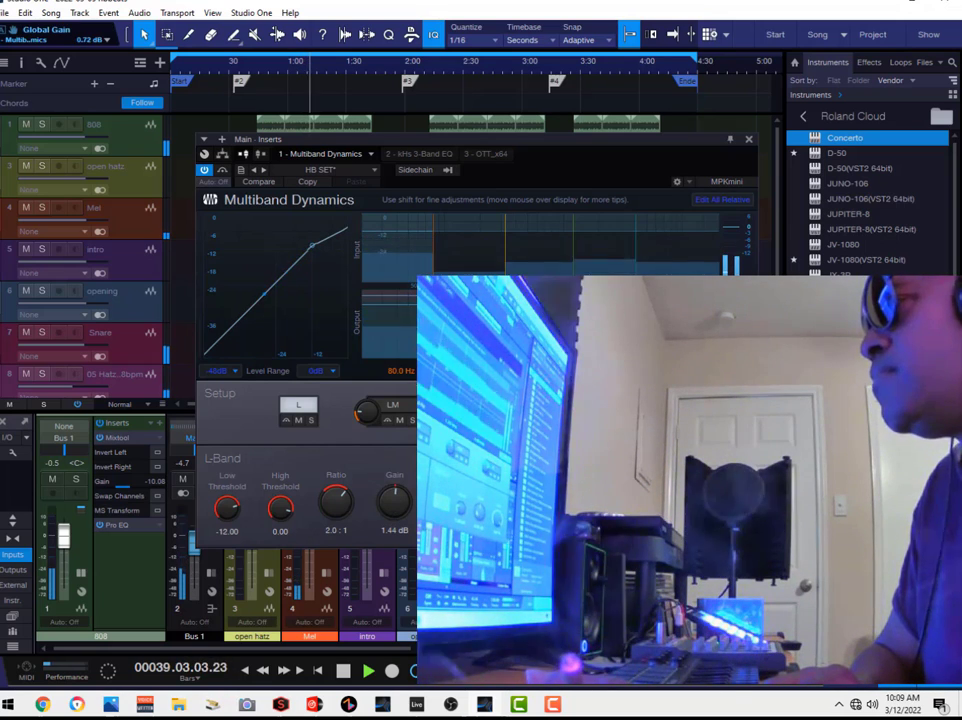
{"action": "left_click", "coordinate": [748, 141]}
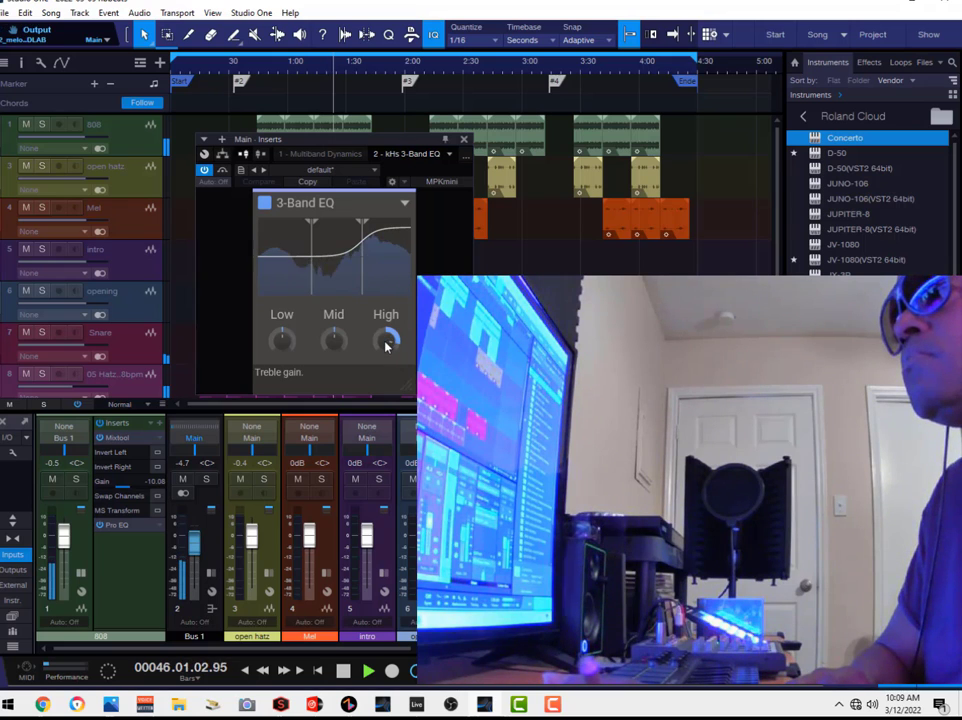
Step: Review the 3-Band EQ and OTT inserts on the Main channel, closing the plug-in, mixer and browser when done
{"action": "left_click_drag", "start_coordinate": [387, 346], "coordinate": [334, 368]}
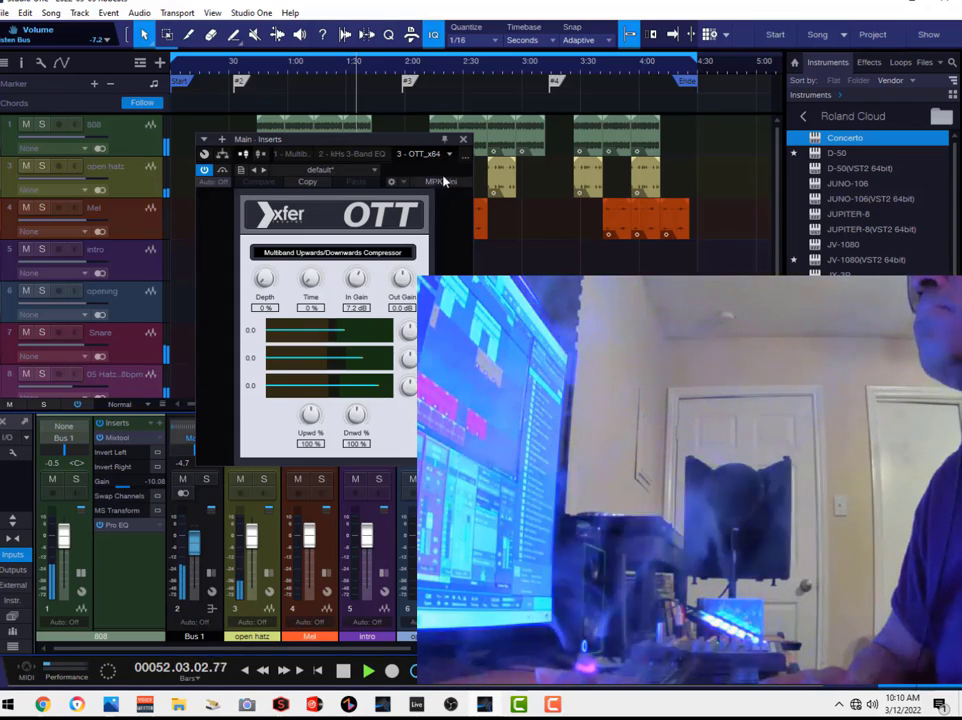
{"action": "left_click", "coordinate": [463, 139]}
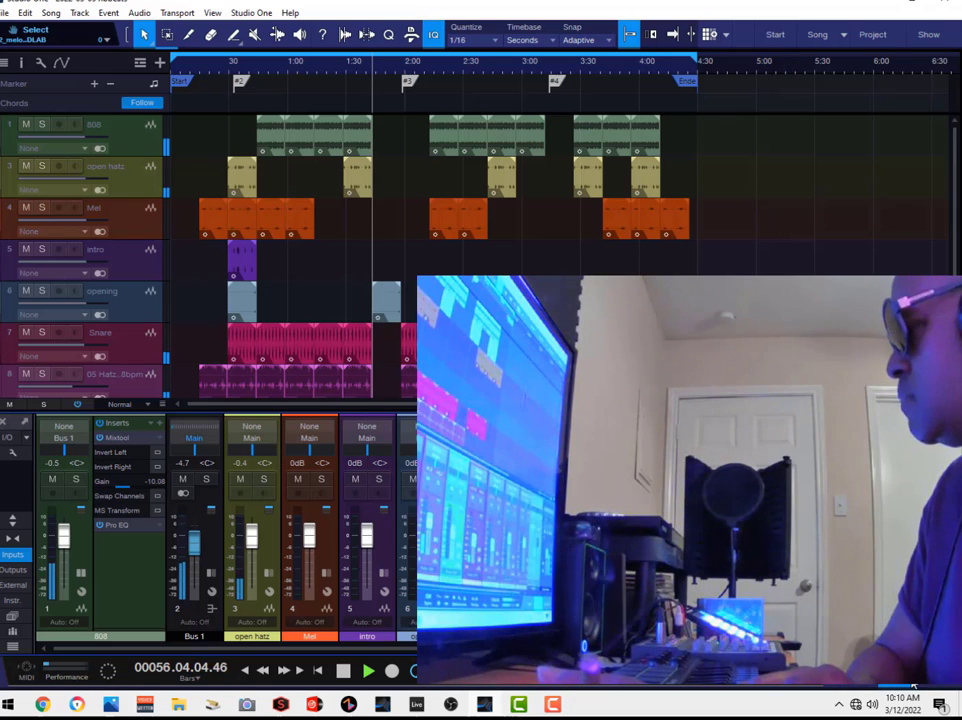
{"action": "key", "text": "F3"}
{"action": "key", "text": "F5"}
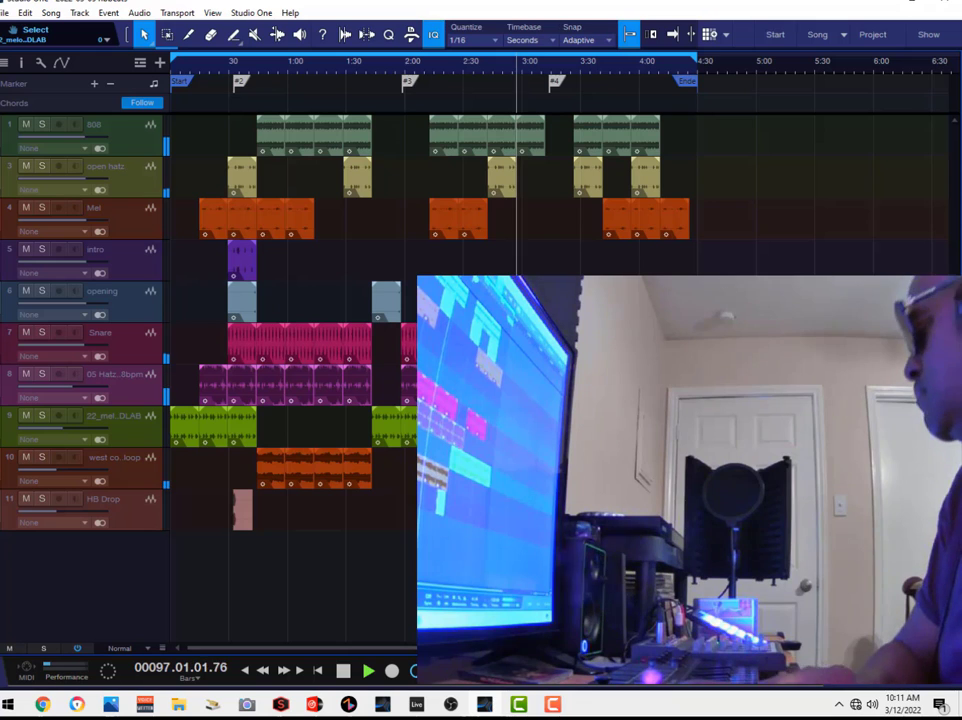
Step: Reopen the browser to look through the loop library and installed effects, returning to the Roland Cloud instruments
{"action": "key", "text": "F5"}
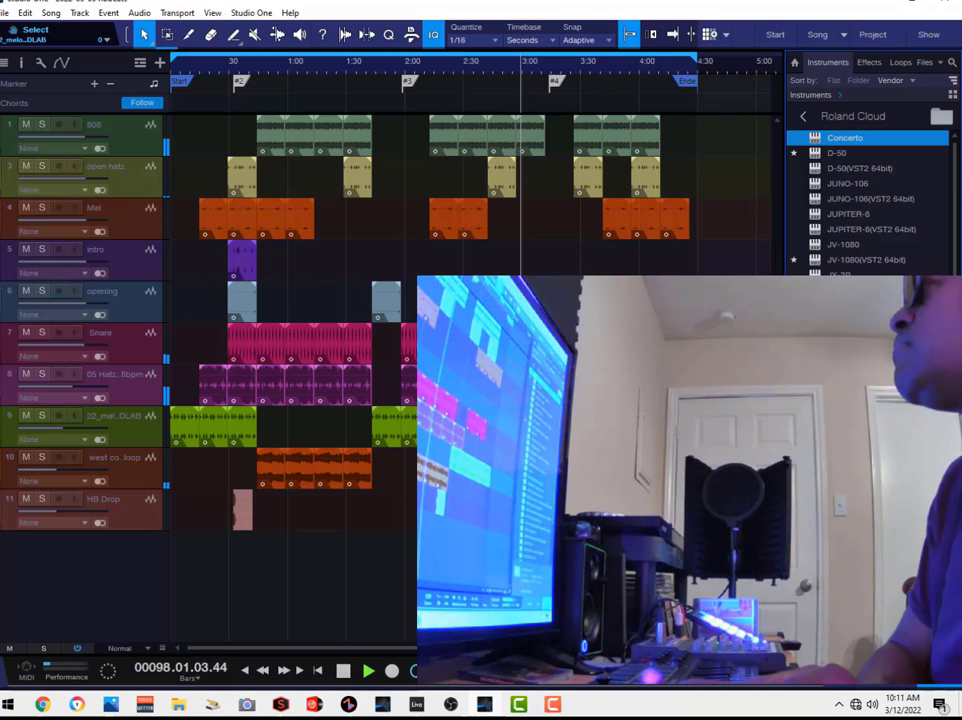
{"action": "left_click", "coordinate": [900, 63]}
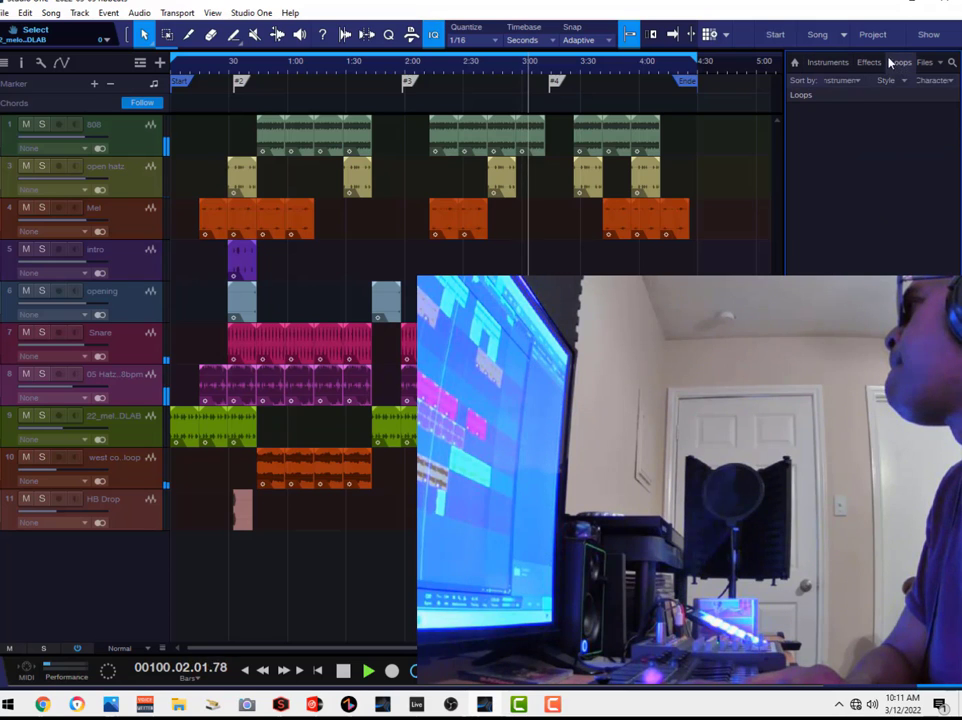
{"action": "left_click", "coordinate": [870, 63]}
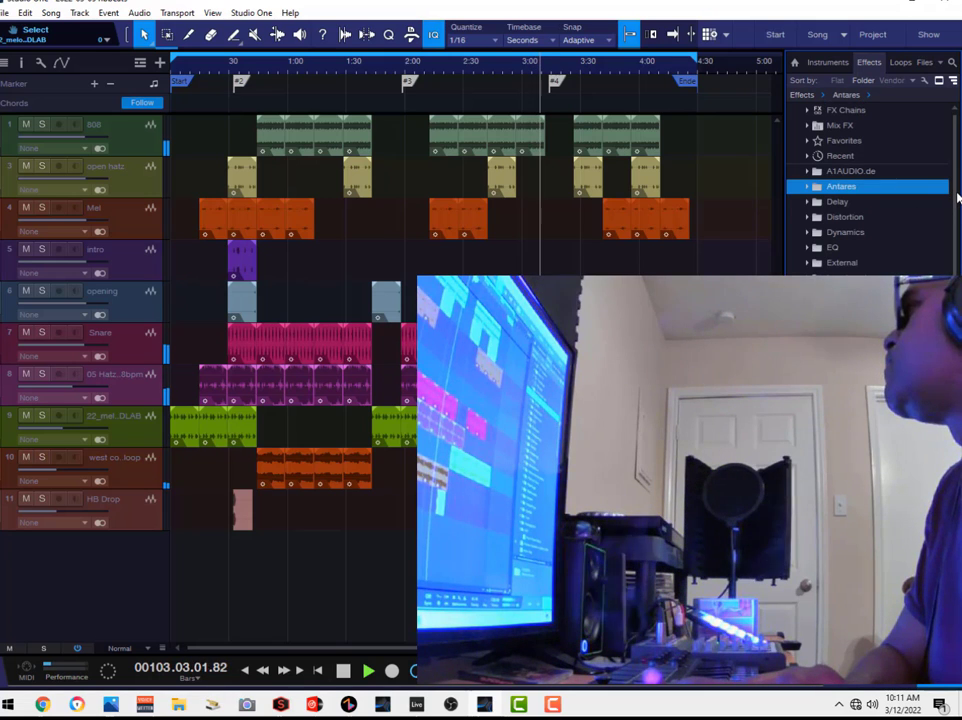
{"action": "left_click_drag", "start_coordinate": [957, 192], "coordinate": [957, 290]}
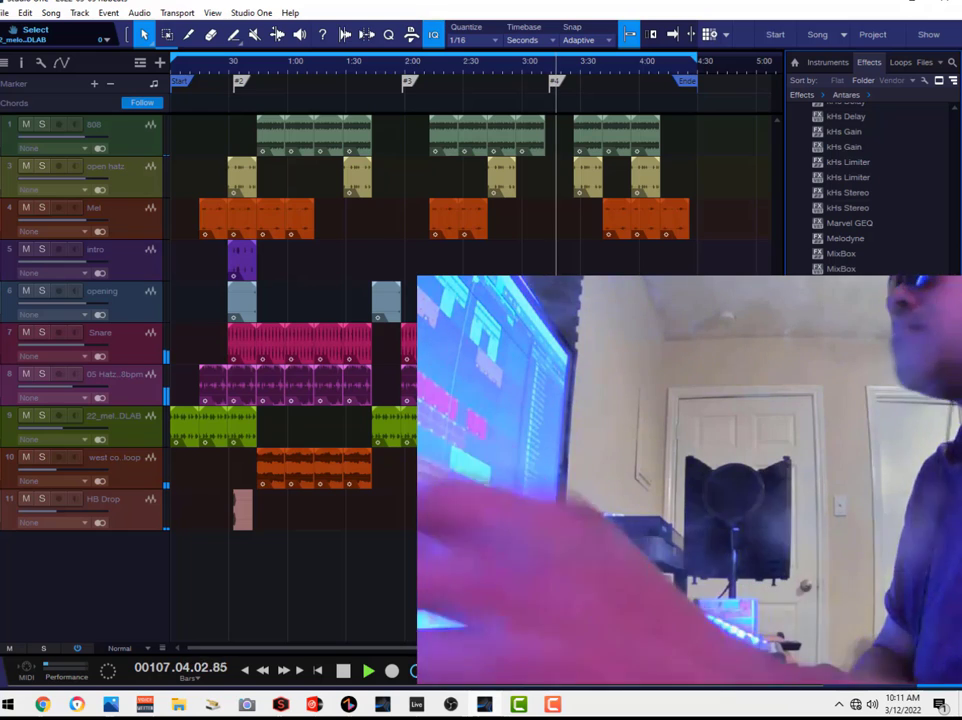
{"action": "scroll", "coordinate": [850, 190], "scroll_direction": "up", "scroll_amount": 1}
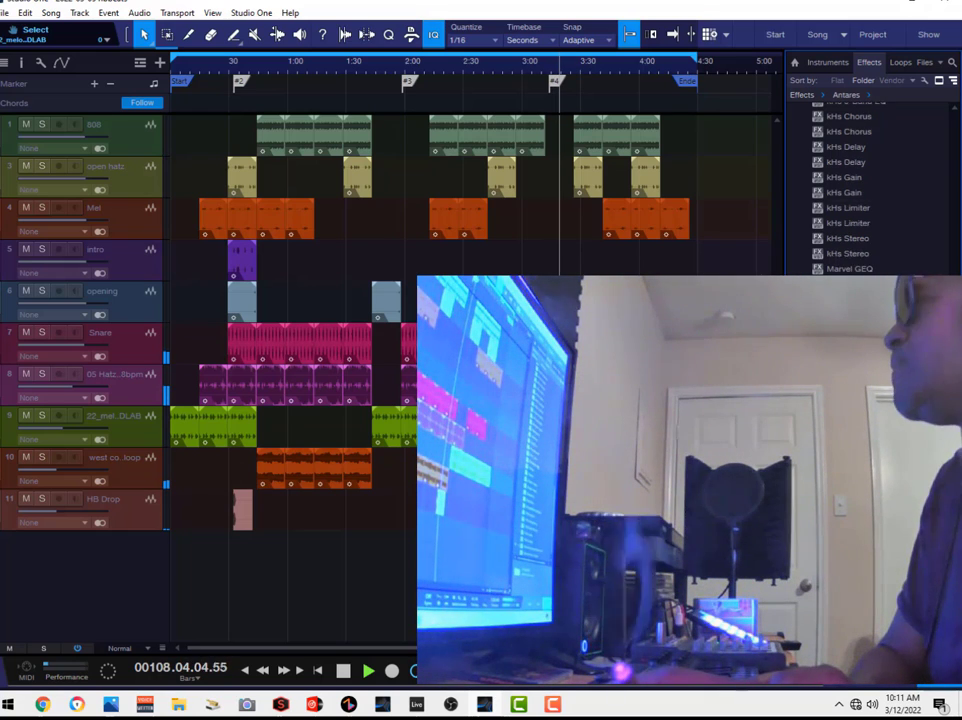
{"action": "scroll", "coordinate": [870, 190], "scroll_direction": "up", "scroll_amount": 1}
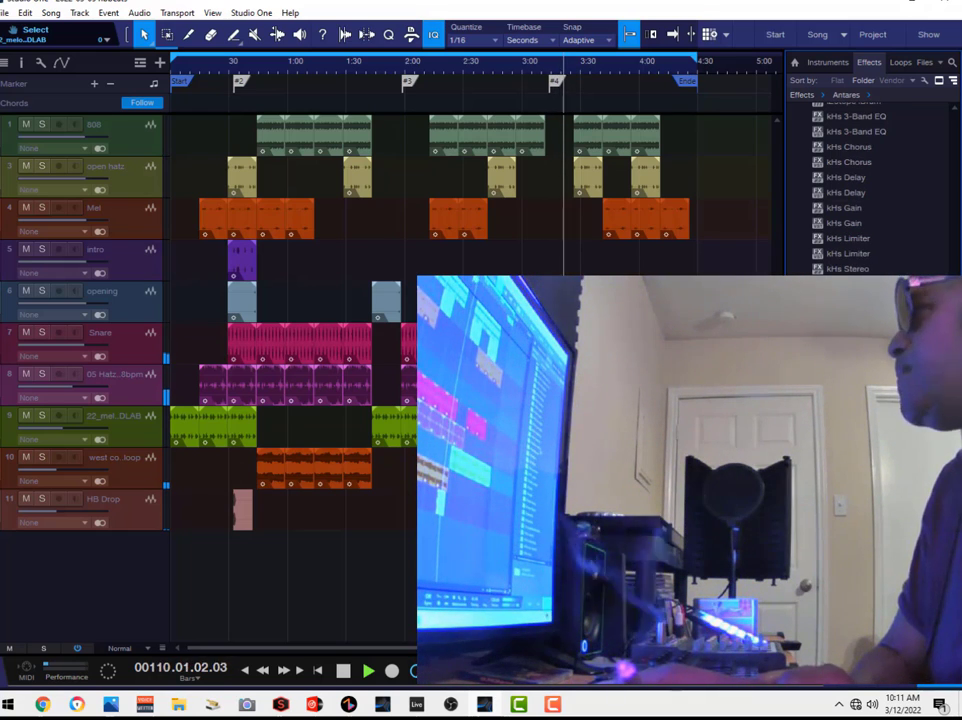
{"action": "scroll", "coordinate": [814, 125], "scroll_direction": "up", "scroll_amount": 3}
{"action": "left_click", "coordinate": [822, 63]}
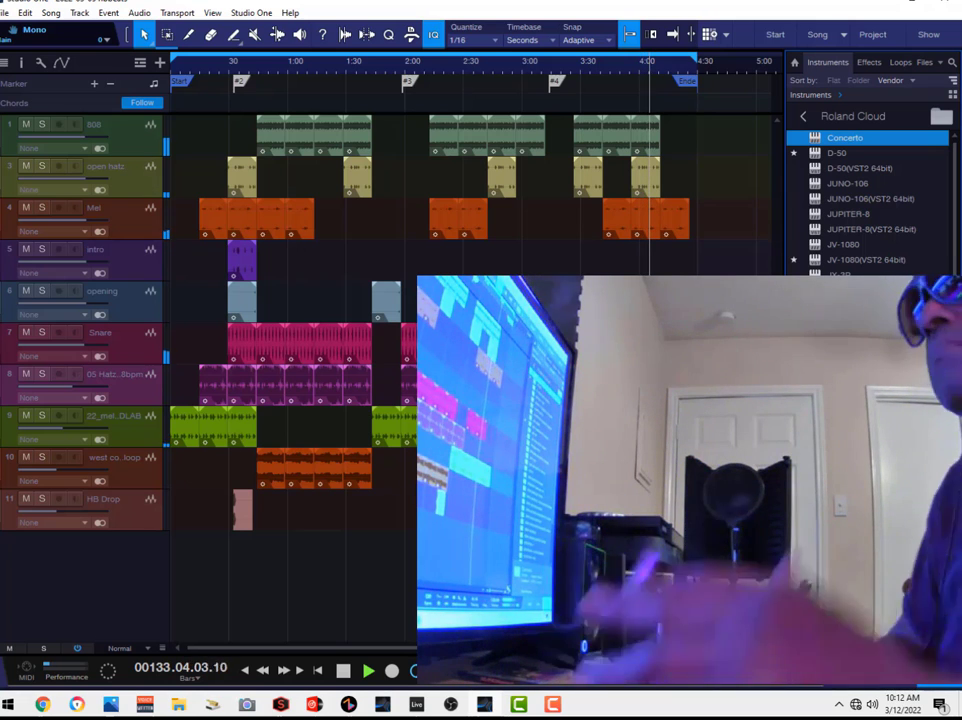
Step: Show the mixer and collapse the 808 channel's insert section to view the other channels
{"action": "key", "text": "F3"}
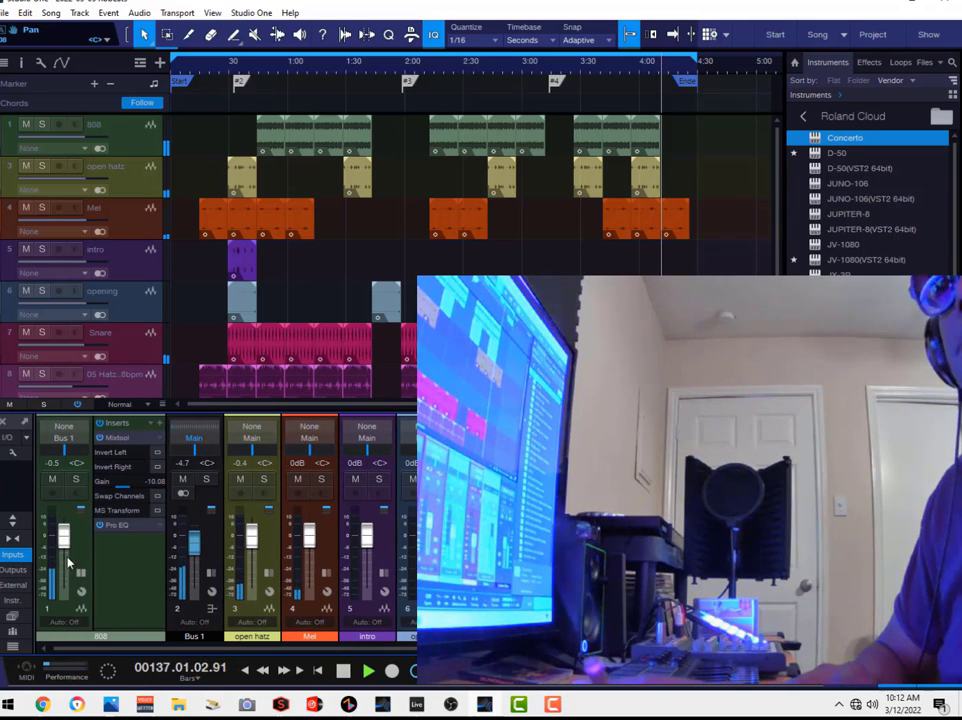
{"action": "left_click", "coordinate": [78, 578]}
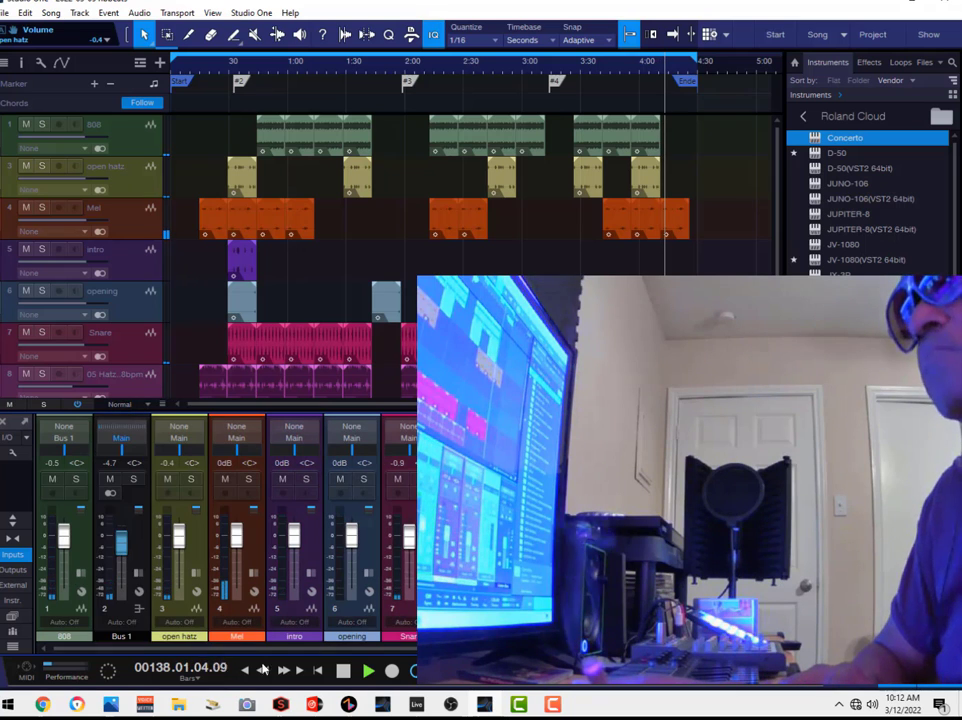
{"action": "scroll", "coordinate": [251, 650], "scroll_direction": "right", "scroll_amount": 2}
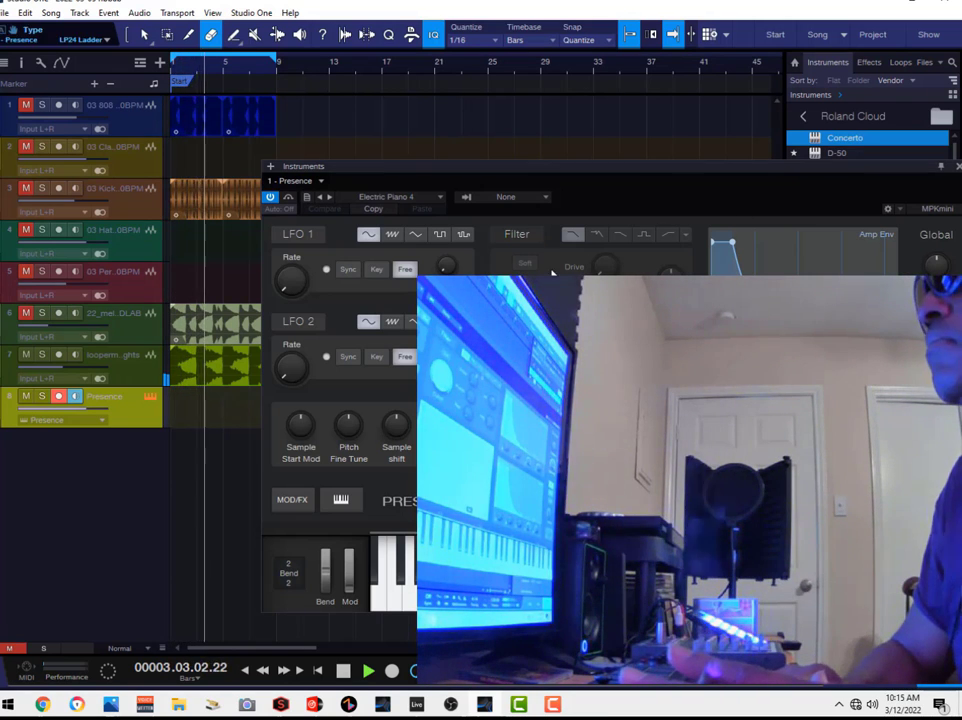
Step: Look at the Presence instrument's preset list and sound controls, leaving Electric Piano 4 loaded, and close its window
{"action": "left_click", "coordinate": [435, 199]}
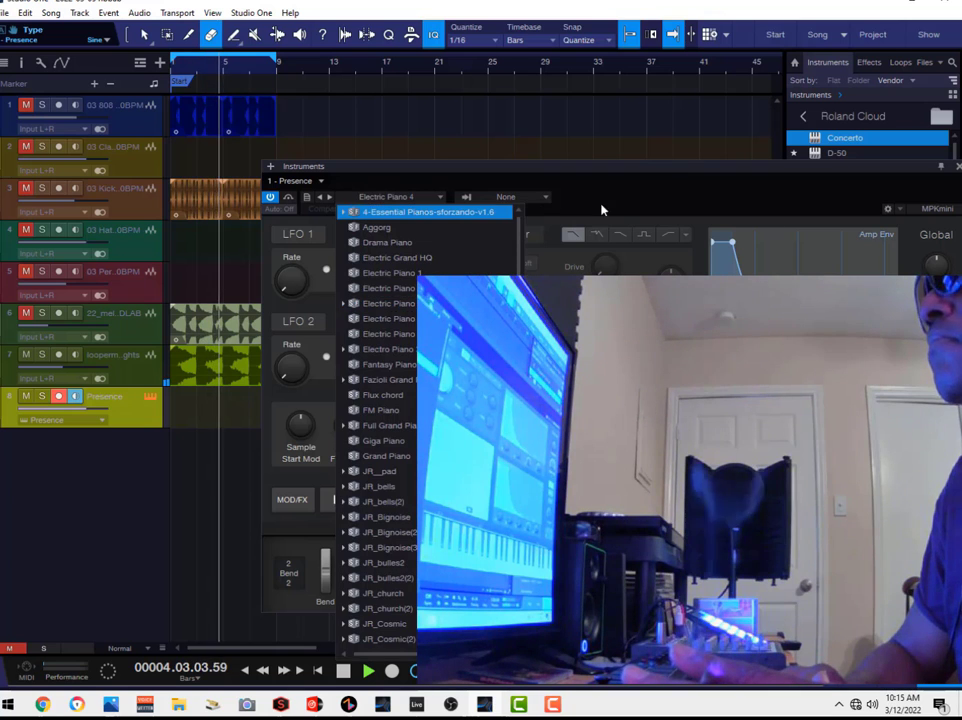
{"action": "left_click", "coordinate": [640, 172]}
{"action": "left_click_drag", "start_coordinate": [627, 170], "coordinate": [571, 96]}
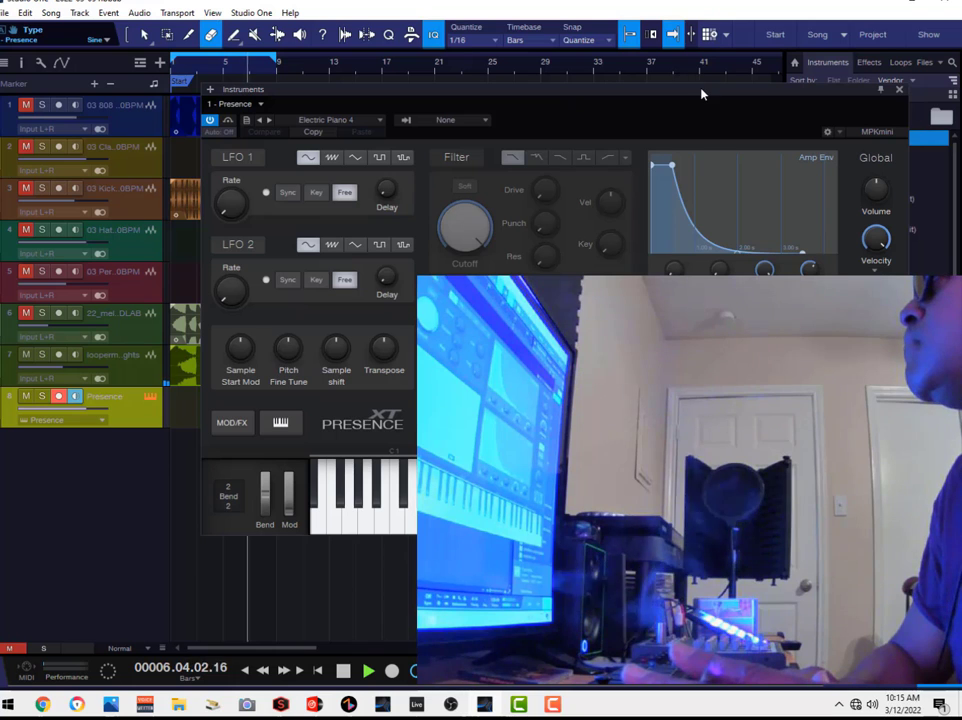
{"action": "left_click_drag", "start_coordinate": [701, 94], "coordinate": [716, 153]}
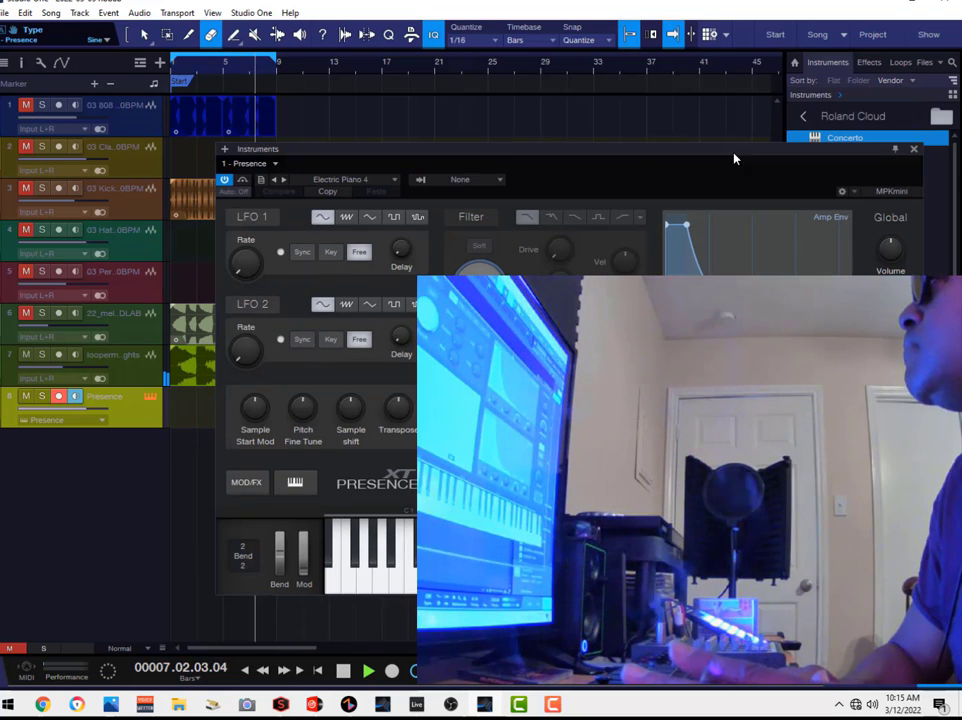
{"action": "left_click", "coordinate": [913, 151]}
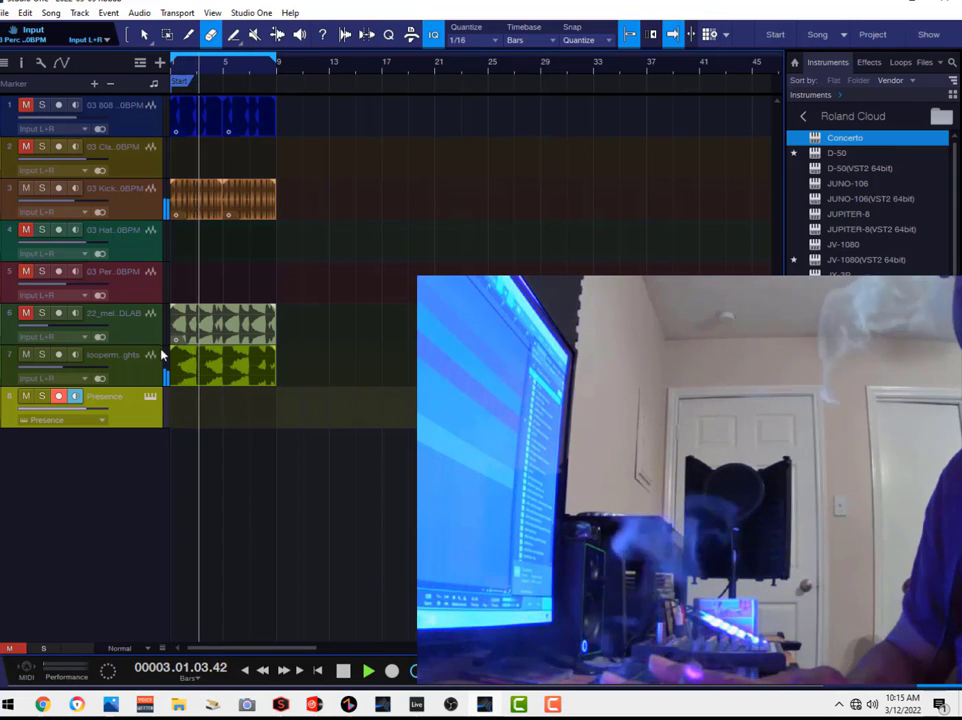
Step: Unmute the 808, clap, kick, hat, percussion and 22_mel tracks, and compare playback with the looperm track muted and unmuted
{"action": "left_click", "coordinate": [26, 313]}
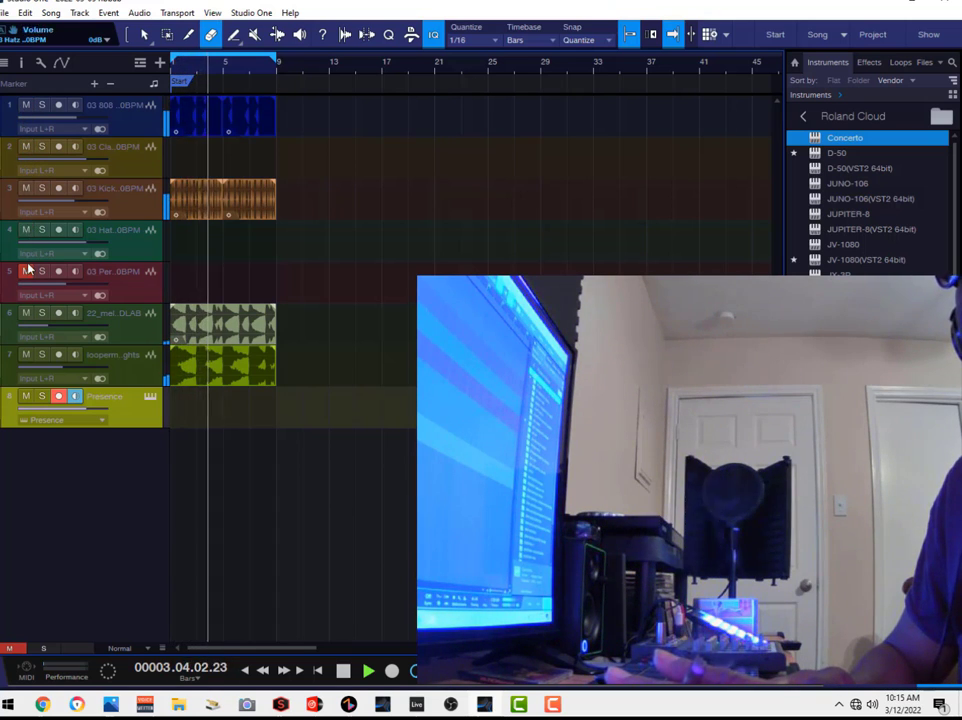
{"action": "mouse_move", "coordinate": [33, 289]}
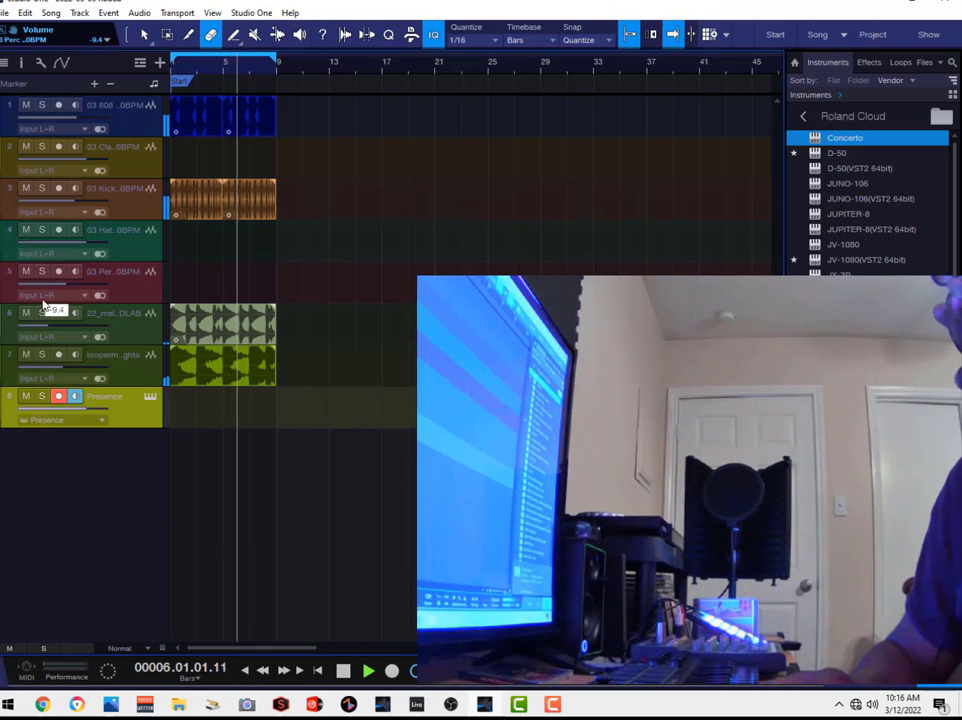
{"action": "mouse_move", "coordinate": [46, 376]}
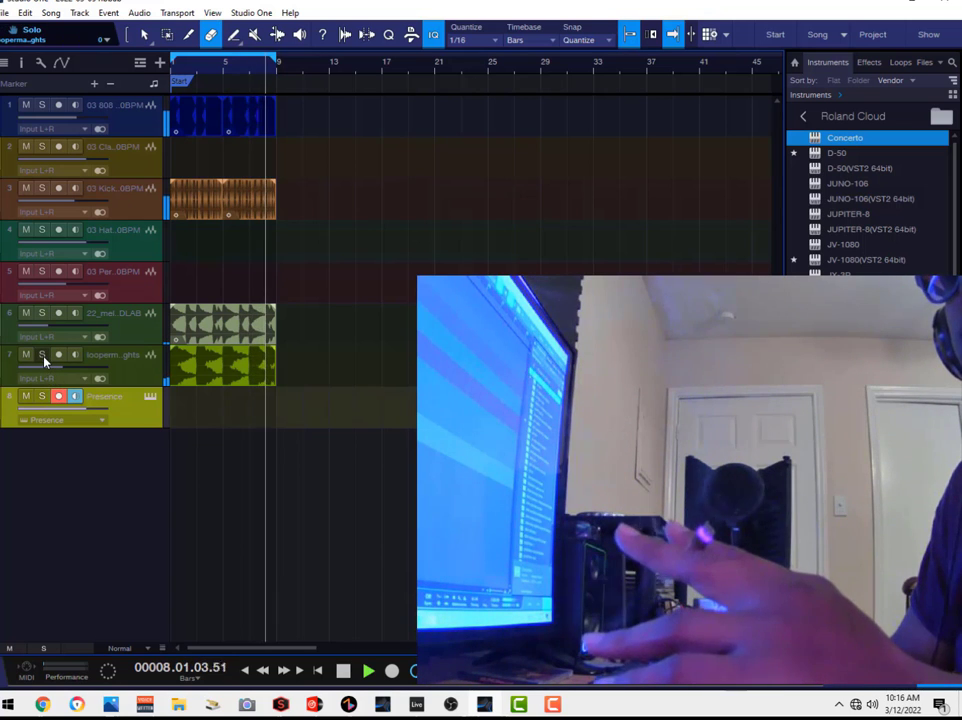
{"action": "left_click", "coordinate": [26, 357]}
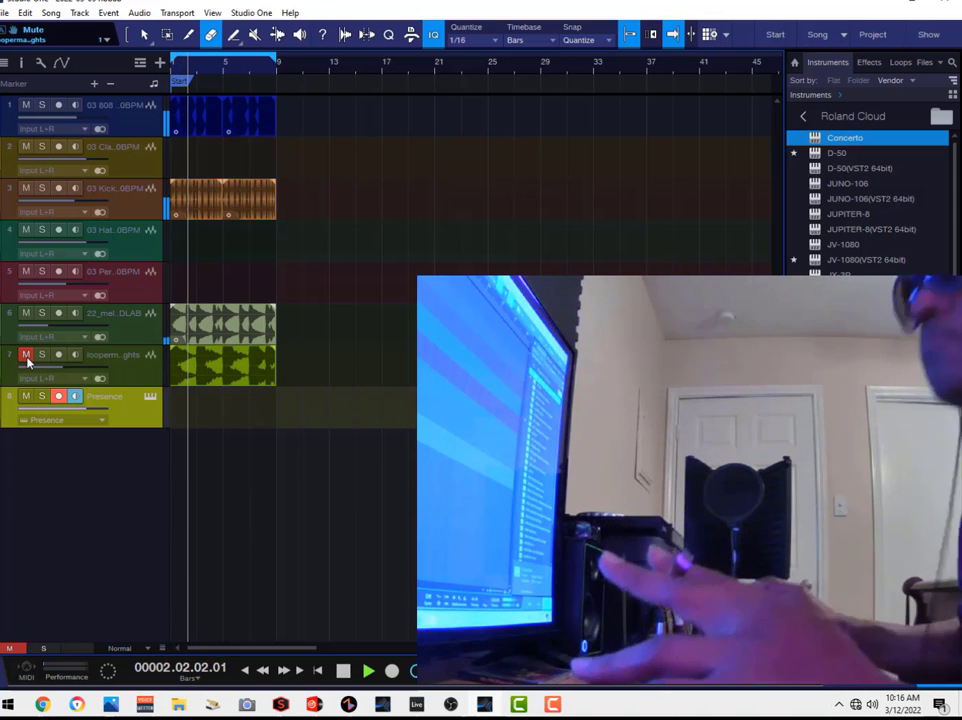
{"action": "left_click", "coordinate": [26, 357]}
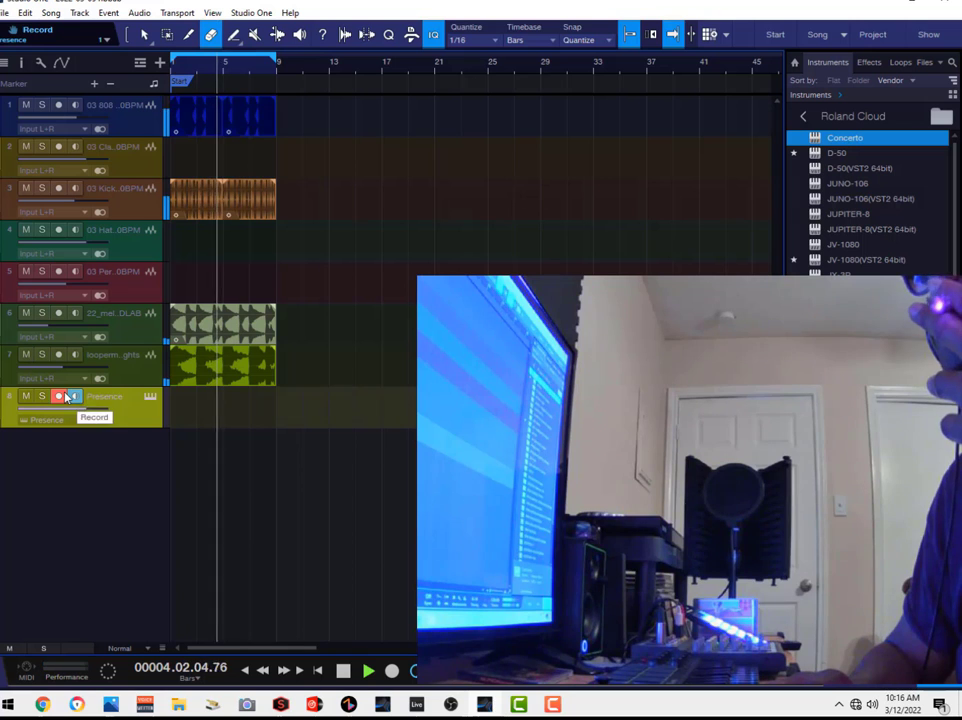
Step: Mute the 22_mel, hat and kick tracks while the song plays
{"action": "left_click", "coordinate": [26, 313]}
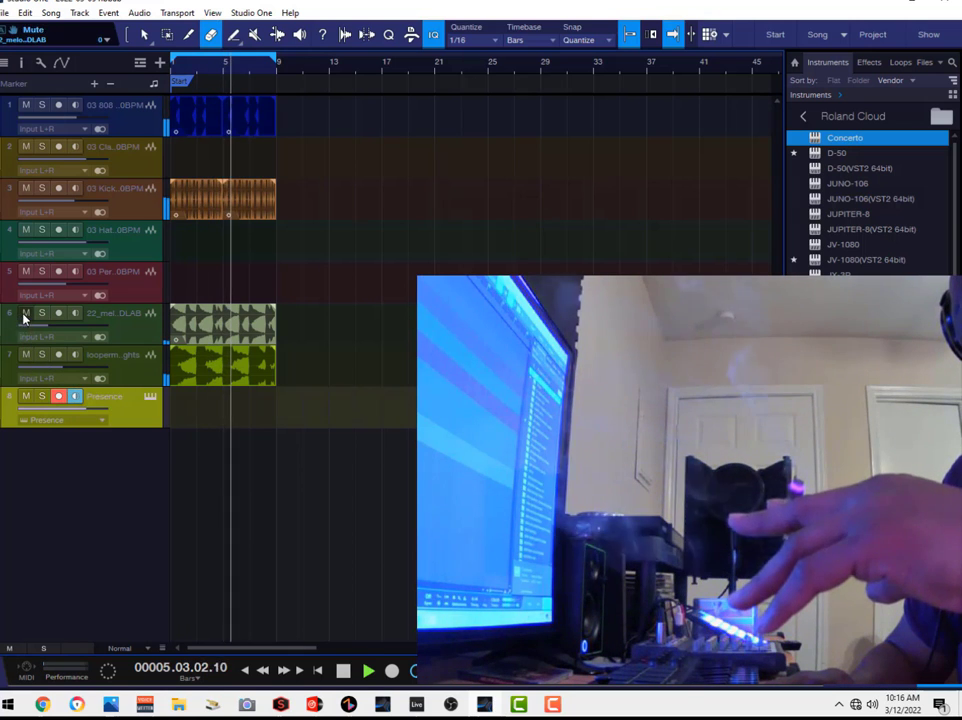
{"action": "left_click", "coordinate": [26, 230]}
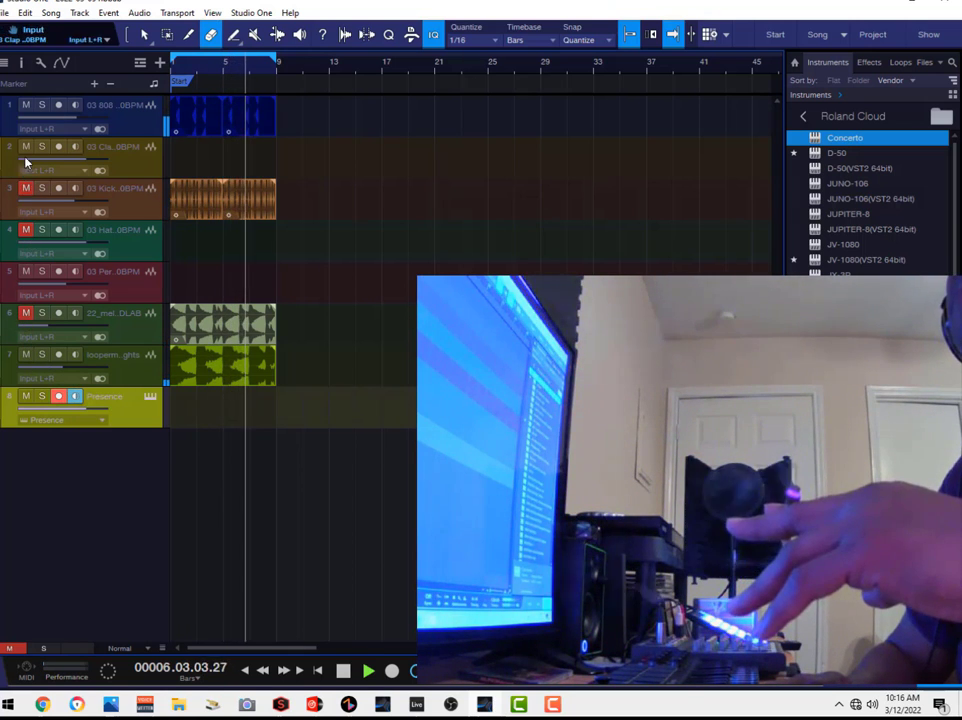